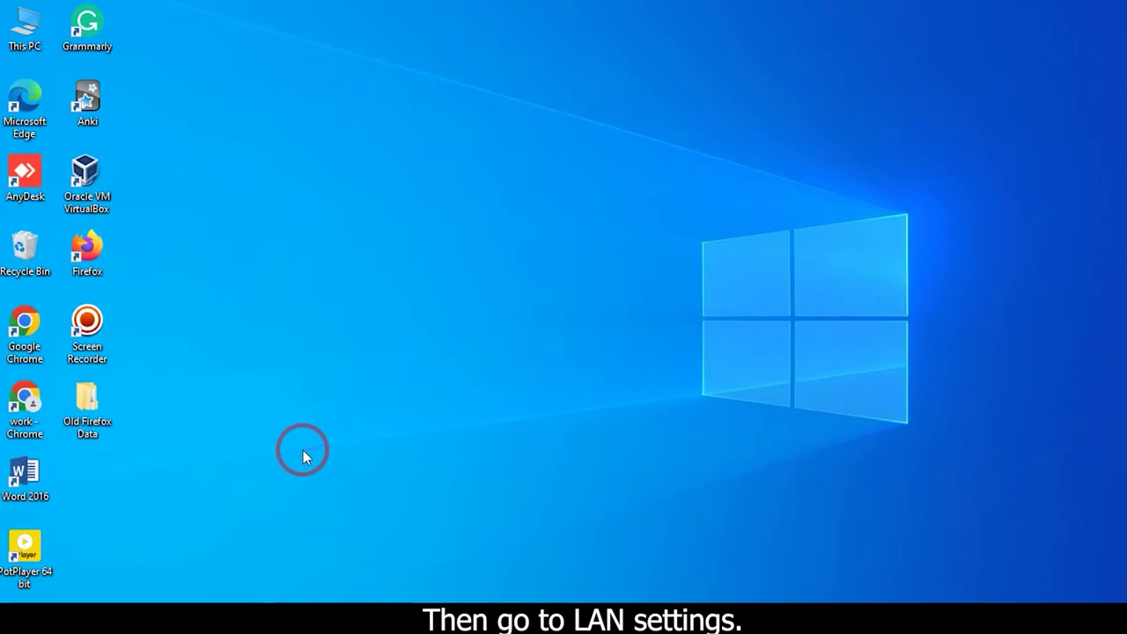
# Step: Open the Ethernet connection's IP settings editor in Windows Settings, currently Automatic (DHCP)
pyautogui.click(984, 599)
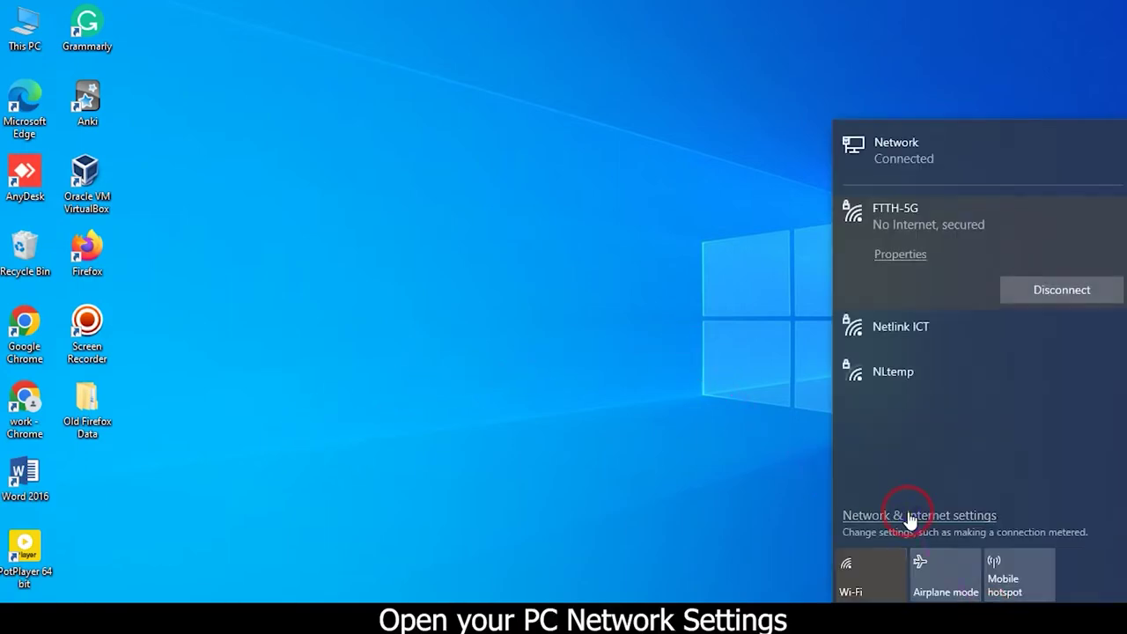
pyautogui.click(910, 517)
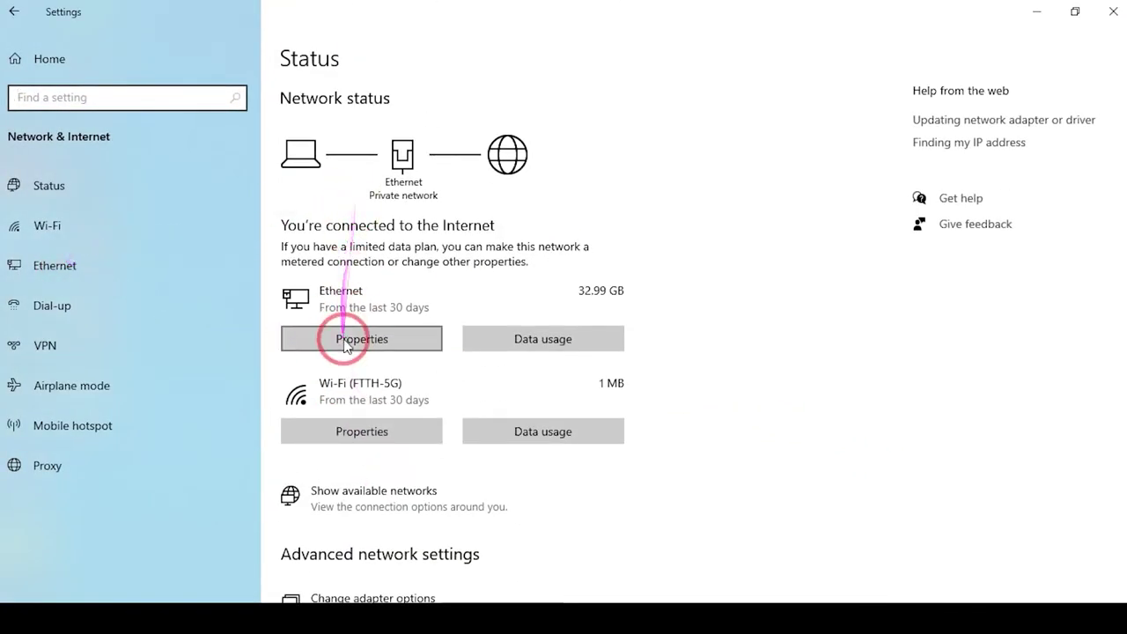
pyautogui.click(358, 339)
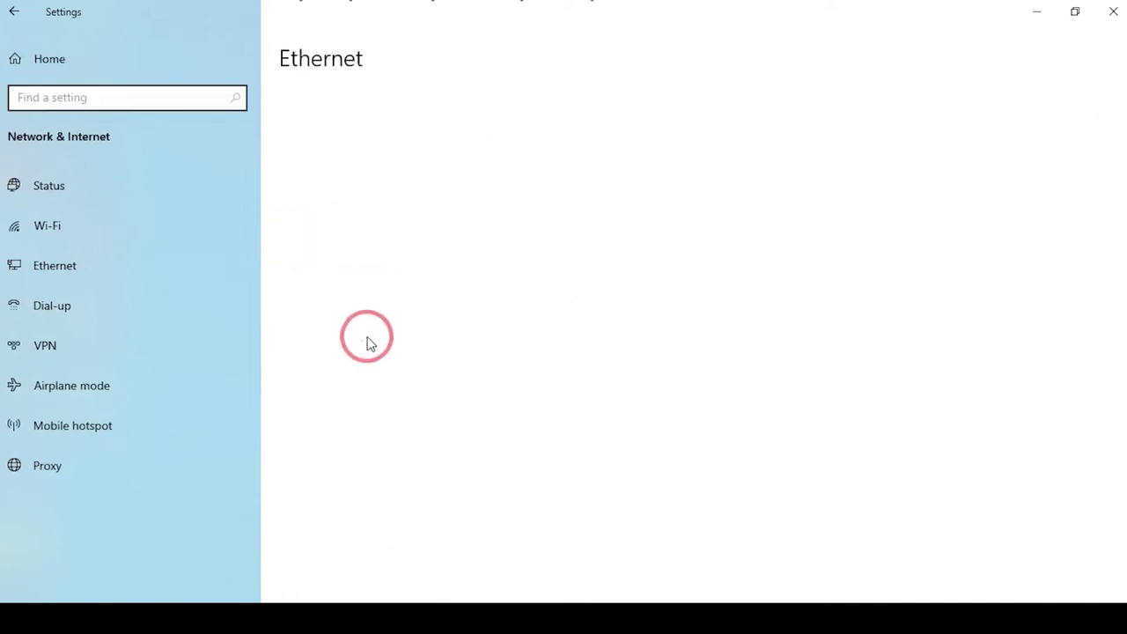
pyautogui.scroll(-3, 158, 334)
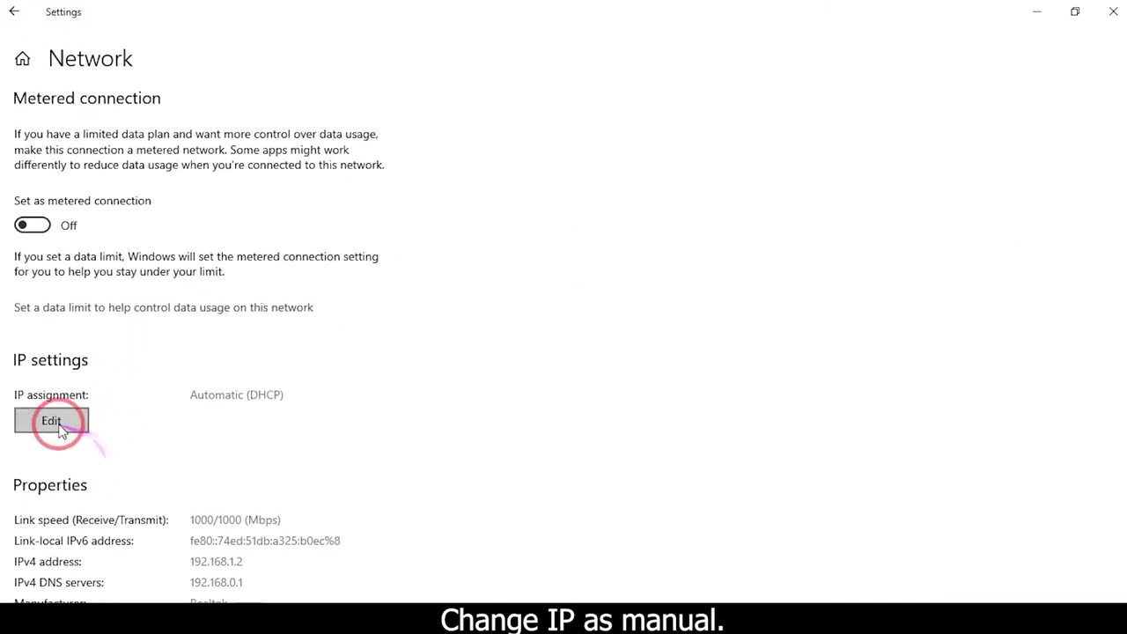
pyautogui.click(53, 421)
# Step: Switch Ethernet IP assignment to Manual with IPv4 on and address 192.168.1.2
pyautogui.click(498, 291)
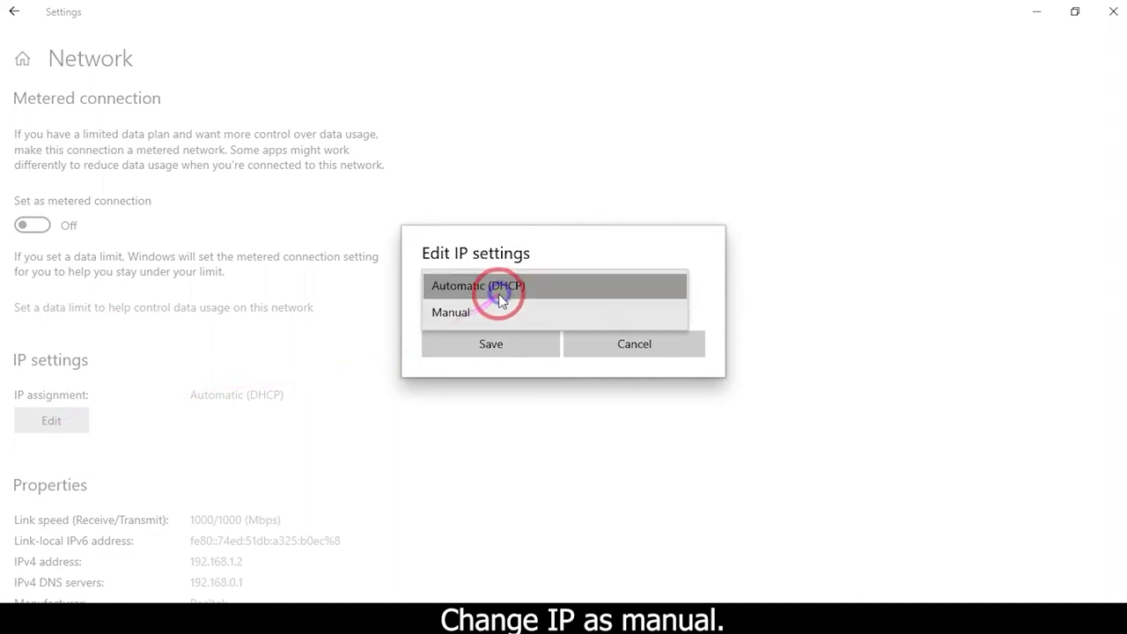
pyautogui.click(477, 310)
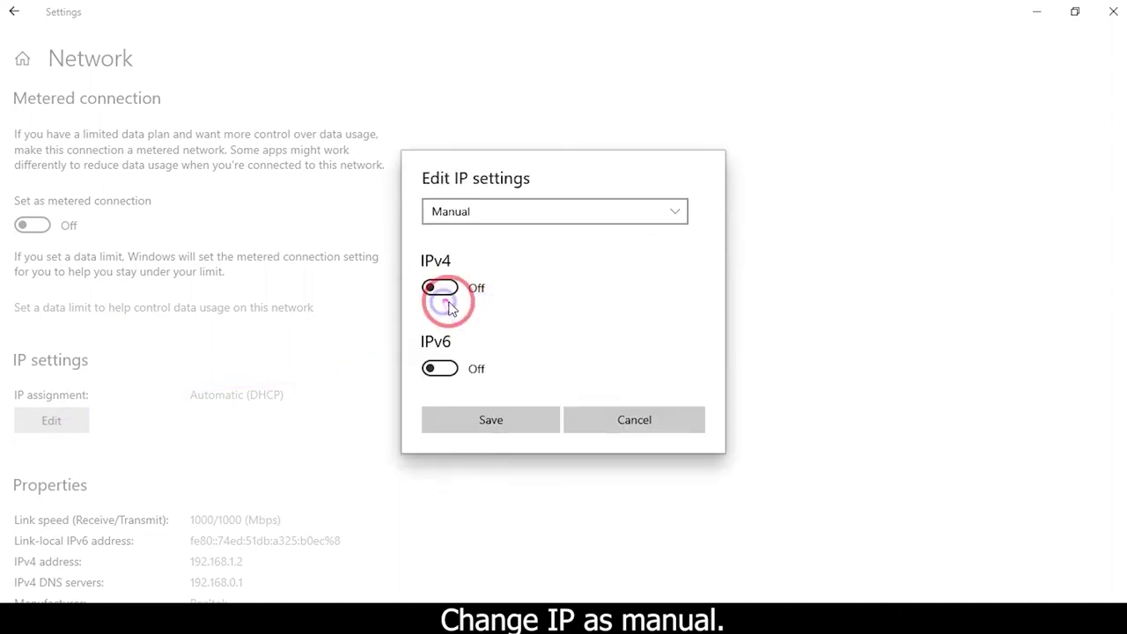
pyautogui.click(449, 304)
pyautogui.click(455, 193)
pyautogui.write('192.168.1.2')
pyautogui.click(652, 201)
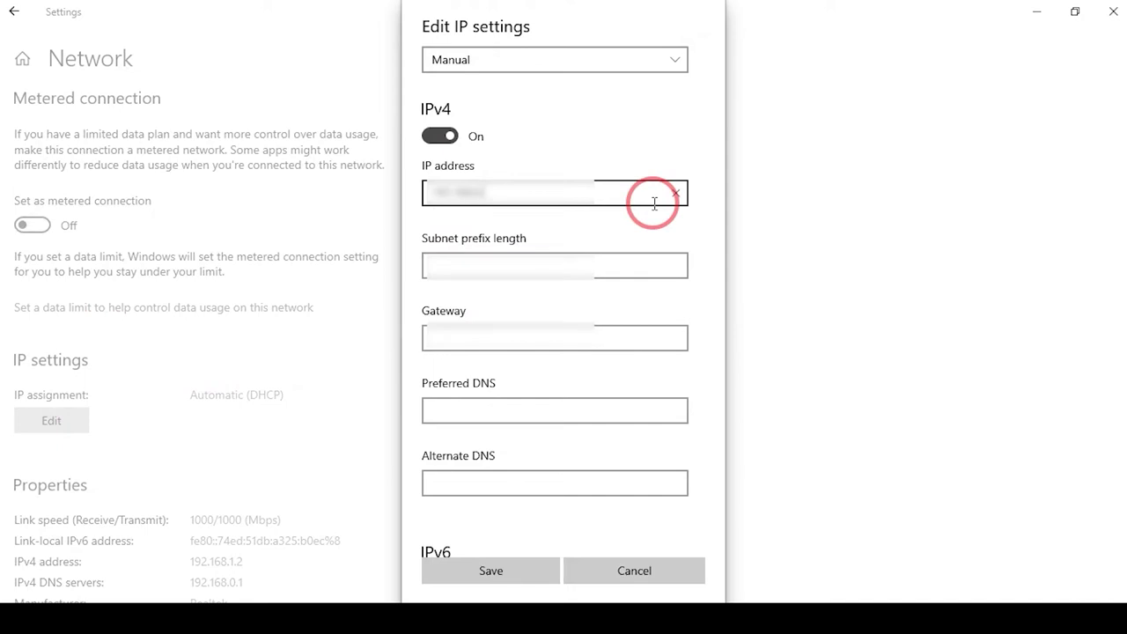
# Step: Set subnet prefix length 24 and the gateway, save, and close Settings
pyautogui.click(575, 260)
pyautogui.write('24')
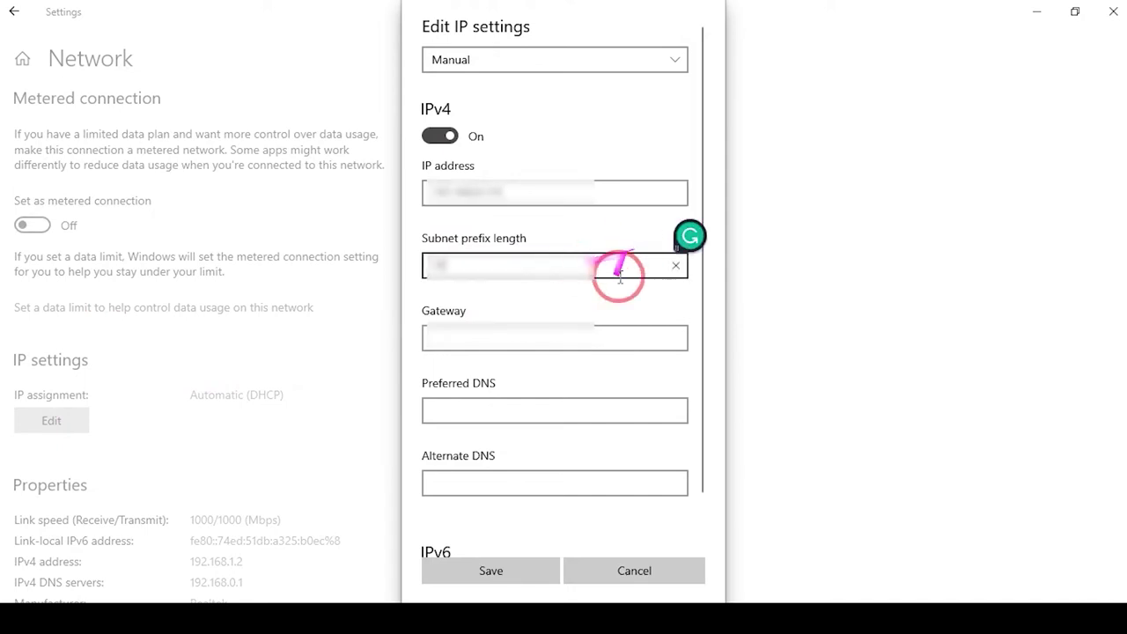
pyautogui.click(564, 330)
pyautogui.write('192.1')
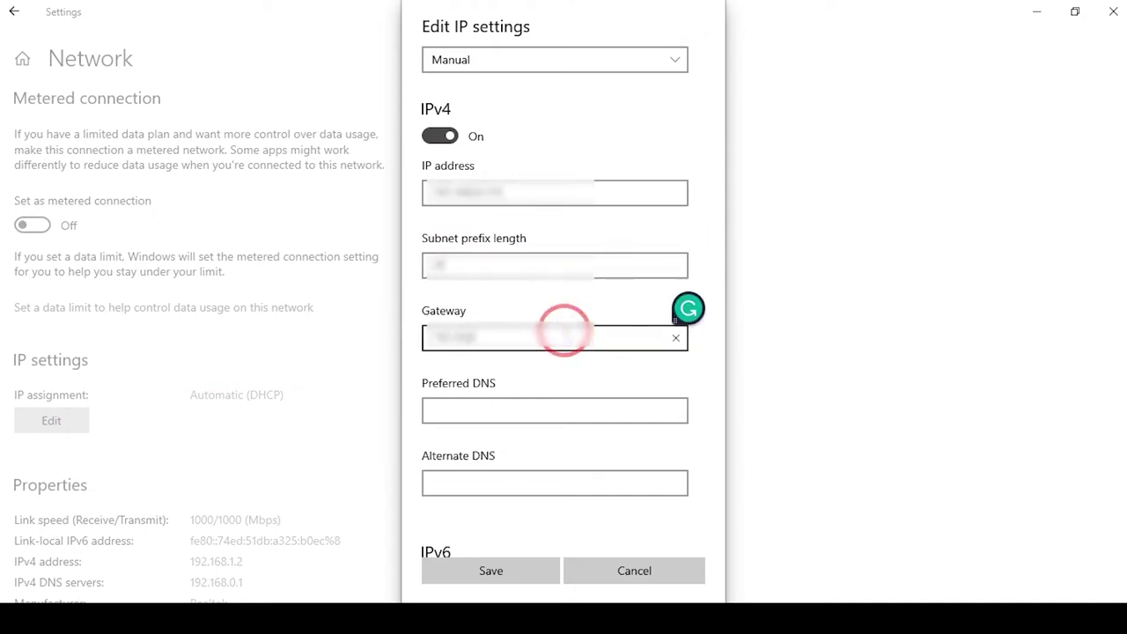
pyautogui.click(486, 566)
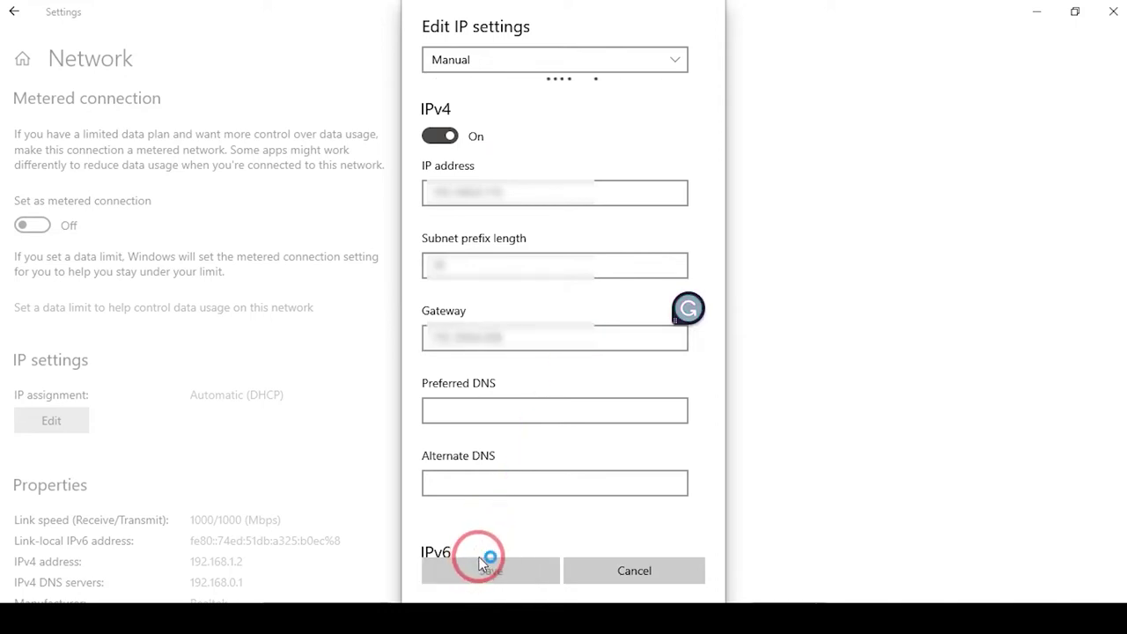
pyautogui.click(1113, 11)
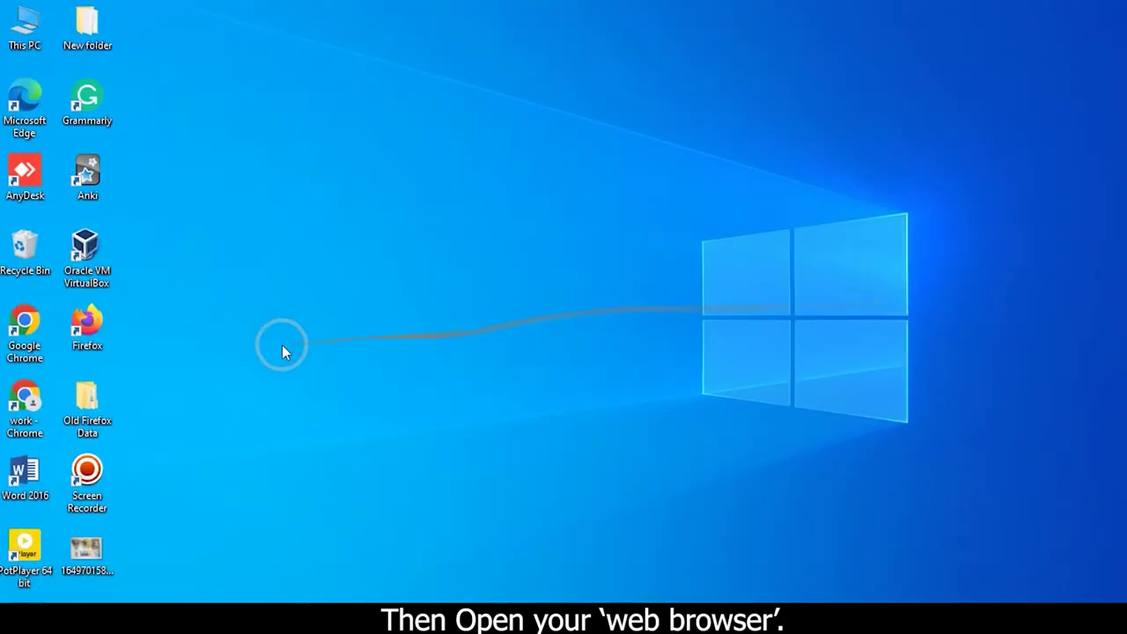
# Step: Launch Chrome and load the OLT login page at 192.168.8.200
pyautogui.doubleClick(25, 397)
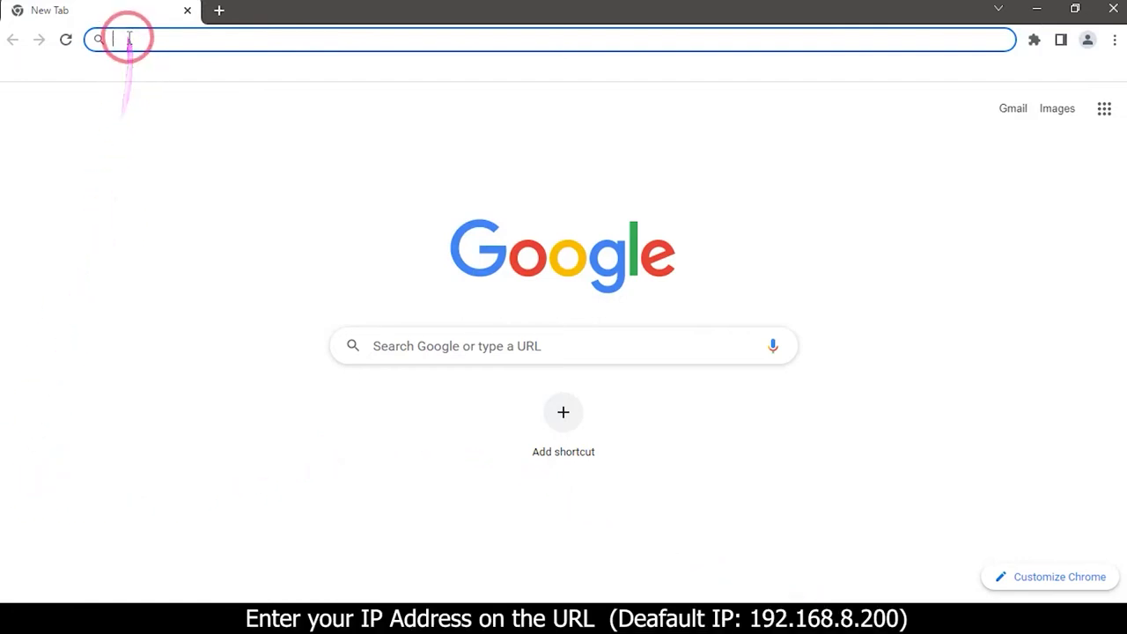
pyautogui.write('1')
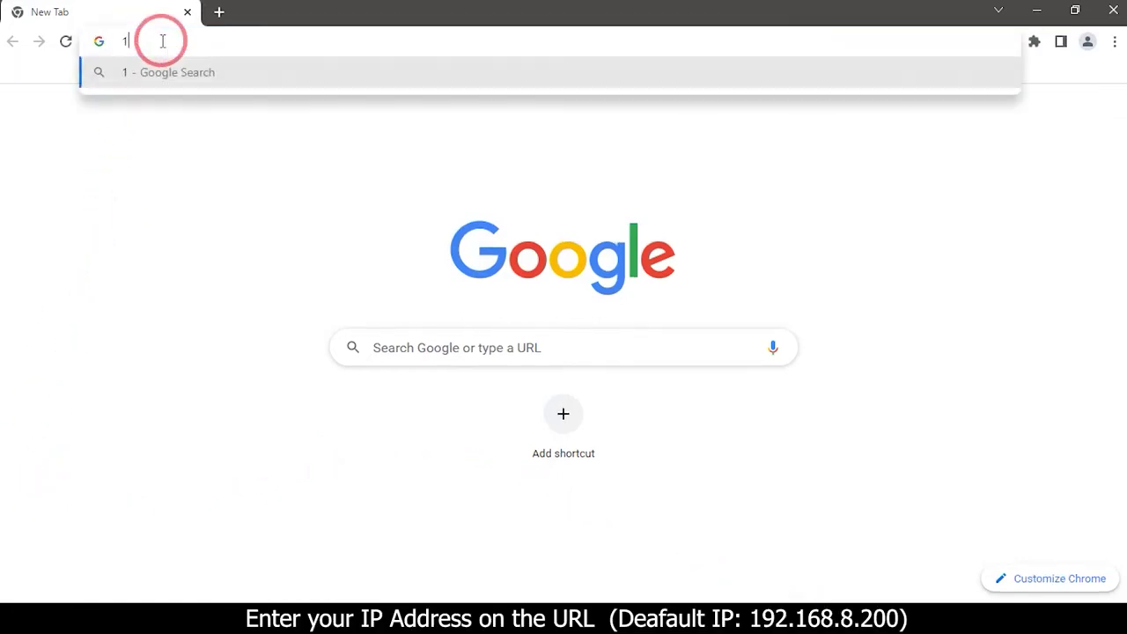
pyautogui.write('92.1')
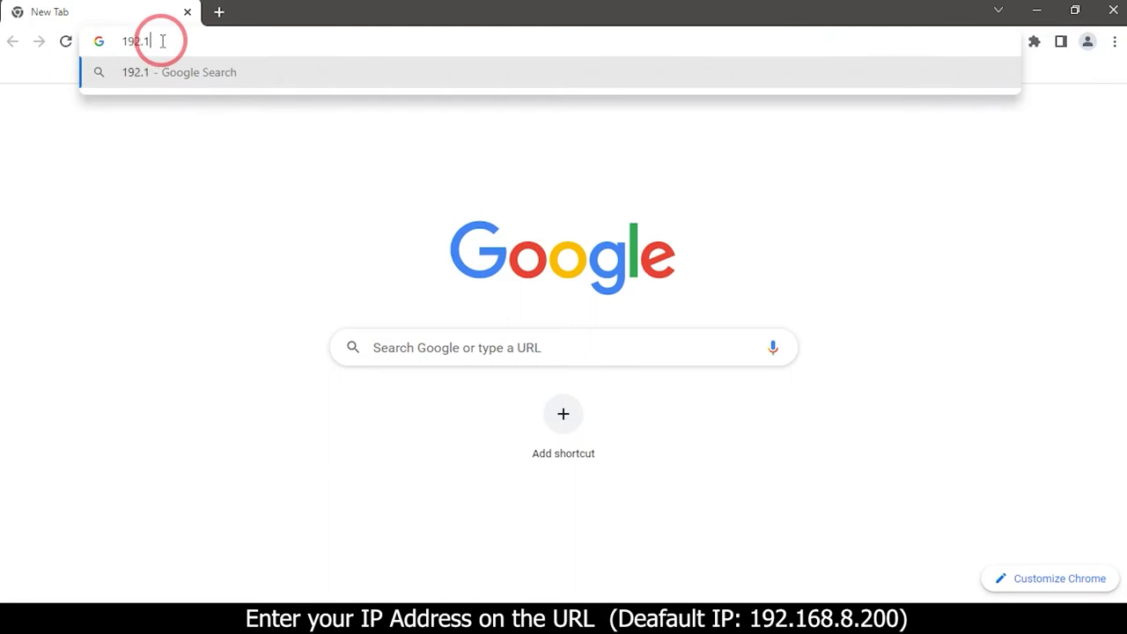
pyautogui.write('68.')
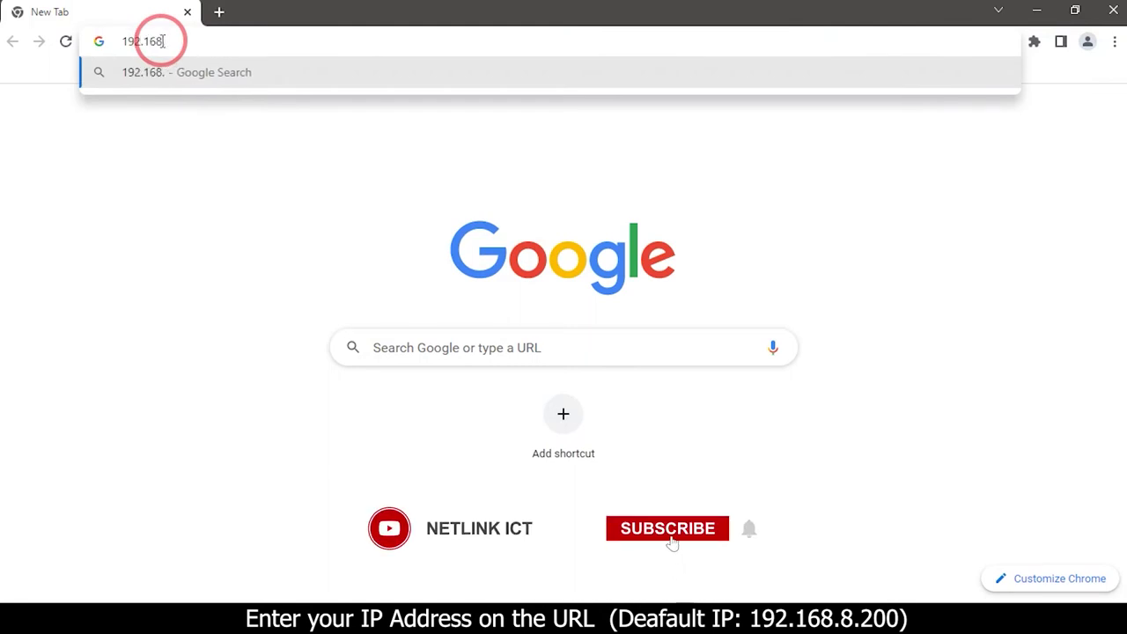
pyautogui.write('8.20')
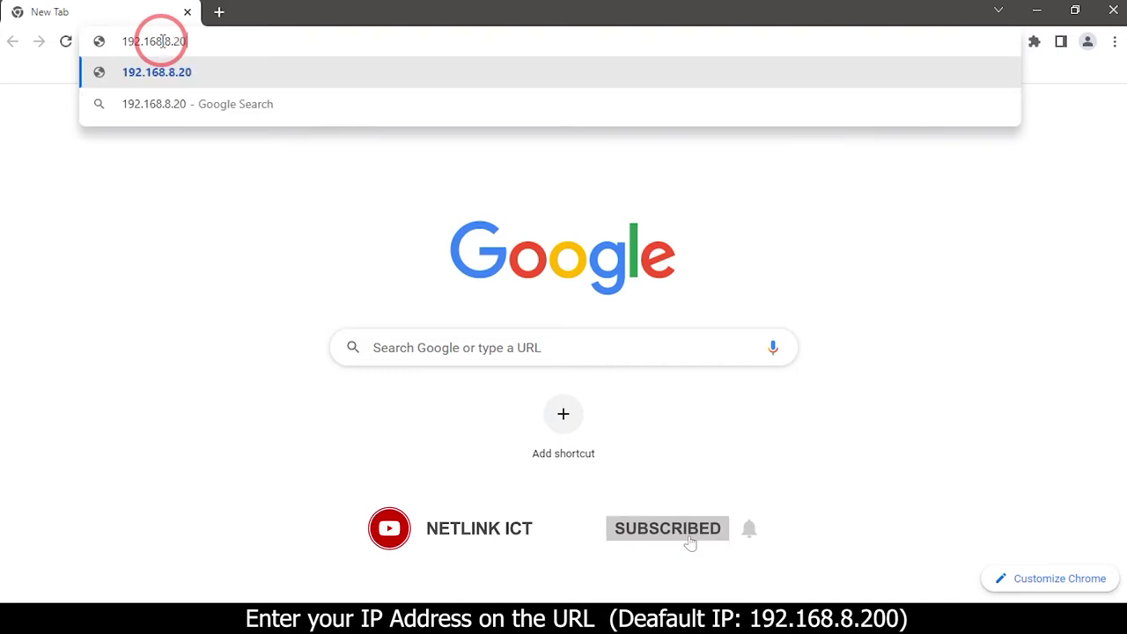
pyautogui.write('0')
pyautogui.press('Return')
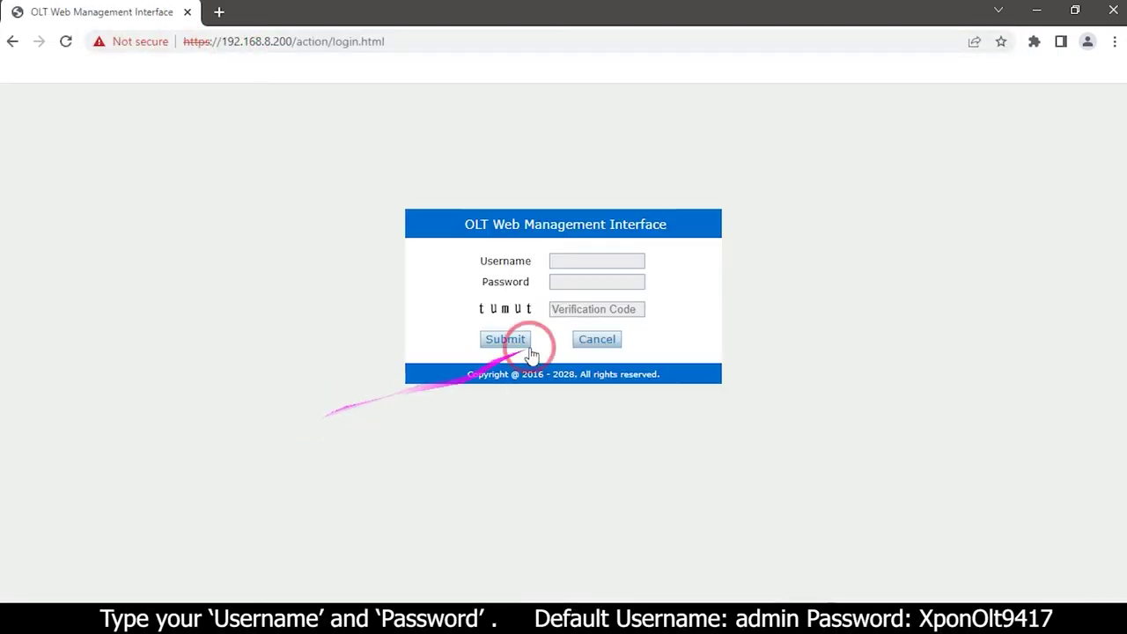
# Step: Log in to the OLT with username, password and verification code to reach Device Status
pyautogui.click(594, 262)
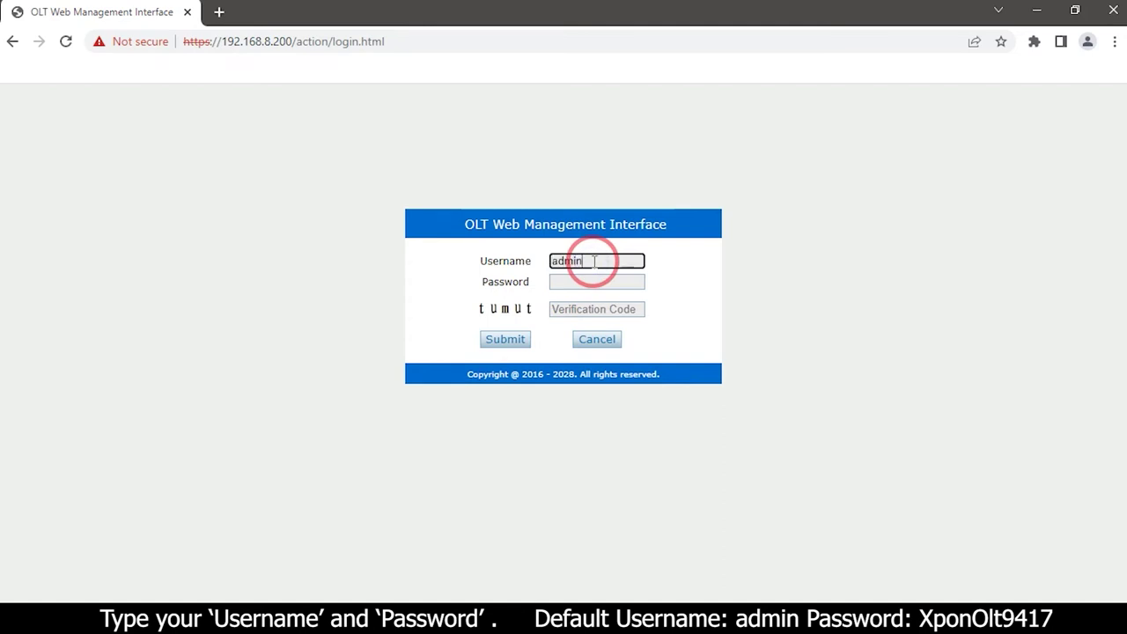
pyautogui.click(579, 282)
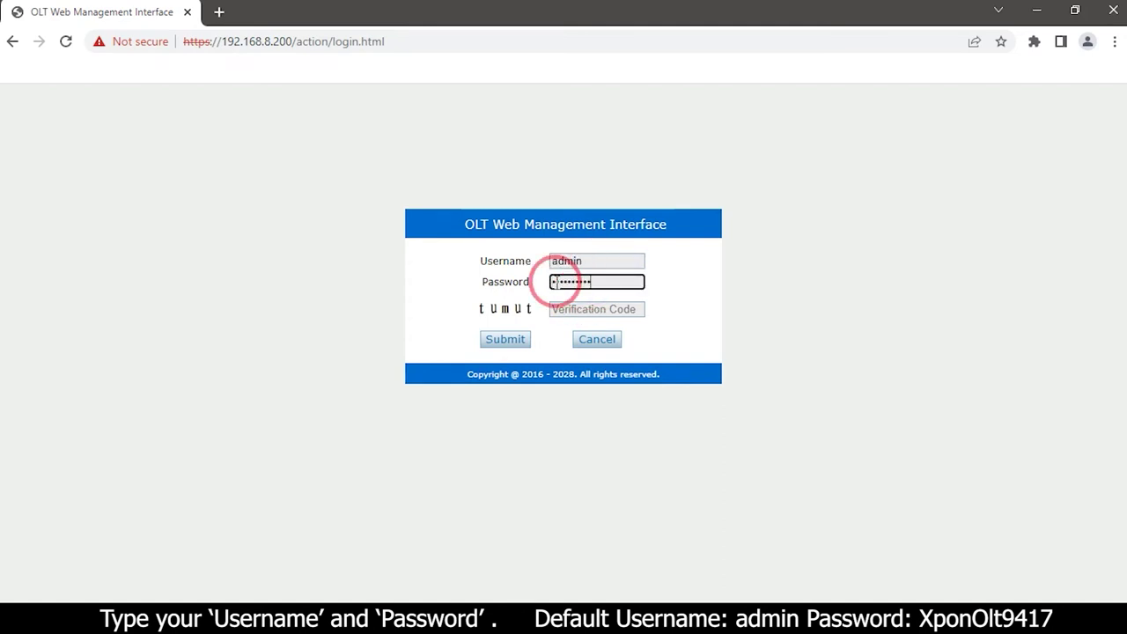
pyautogui.click(561, 311)
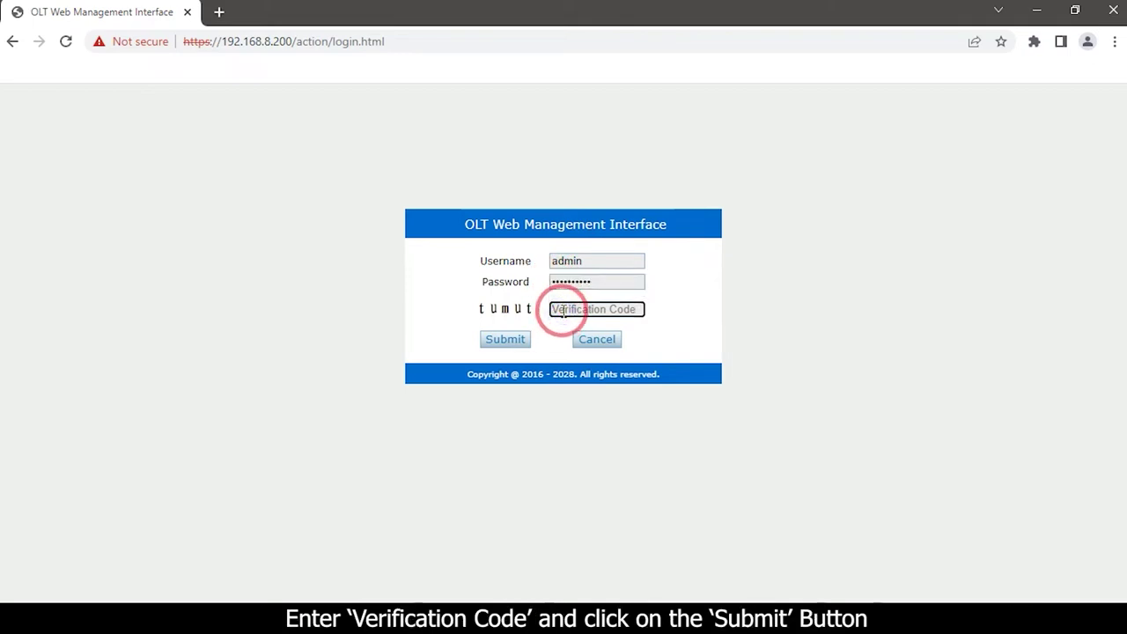
pyautogui.write('t')
pyautogui.write('u')
pyautogui.write('t')
pyautogui.click(507, 339)
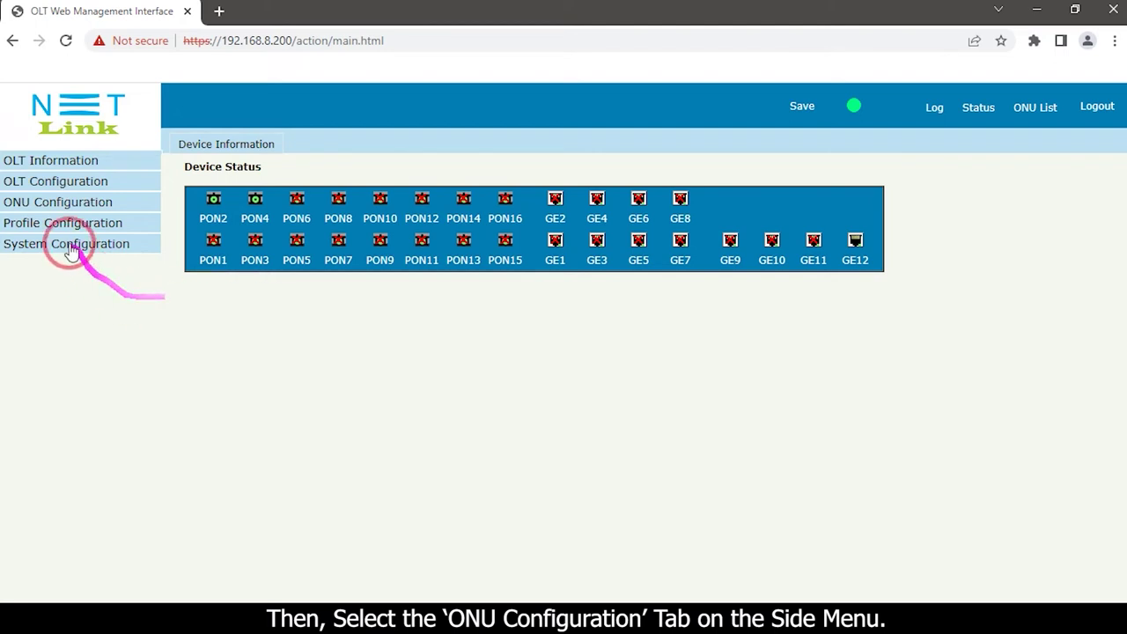
# Step: Find ONU MONU000F79CD in ONU AutoFind and open its Add Onu form
pyautogui.click(61, 202)
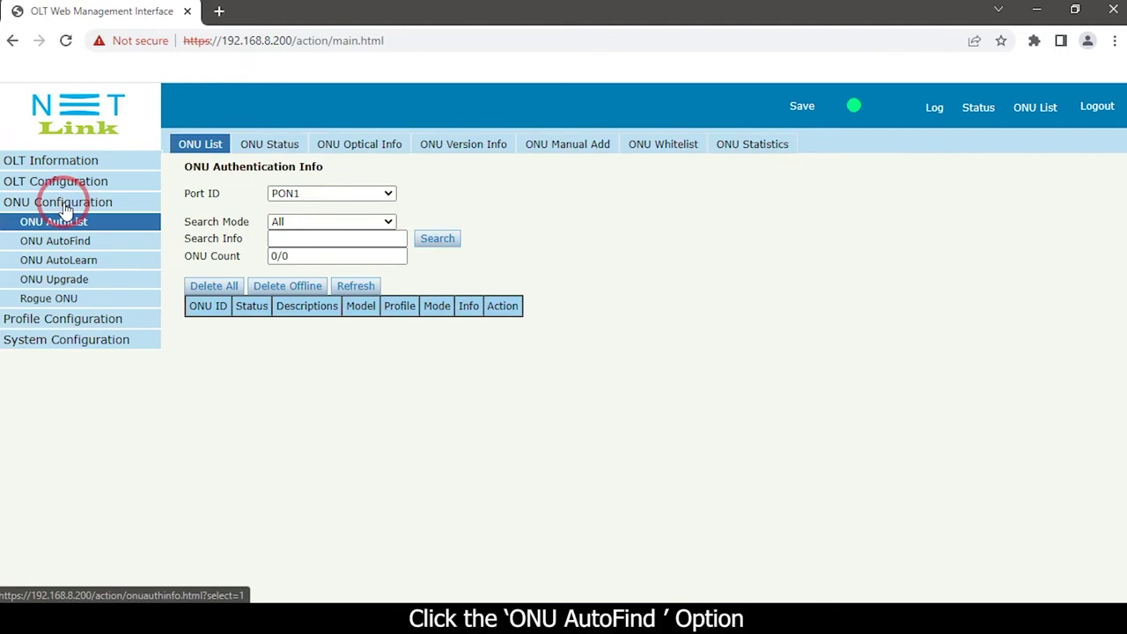
pyautogui.click(63, 240)
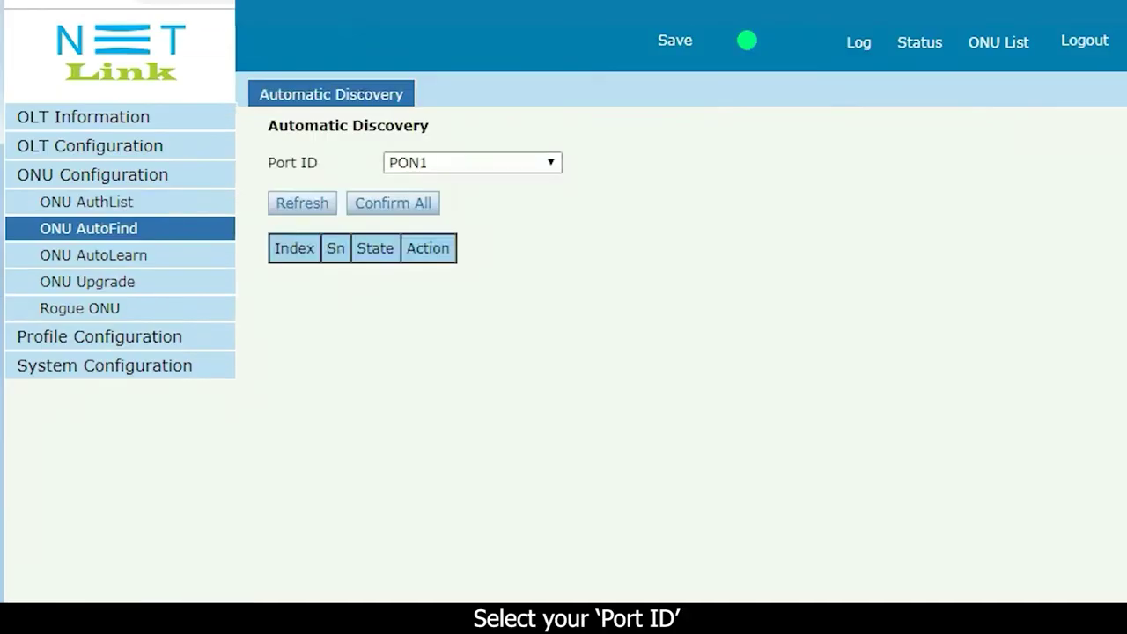
pyautogui.click(472, 162)
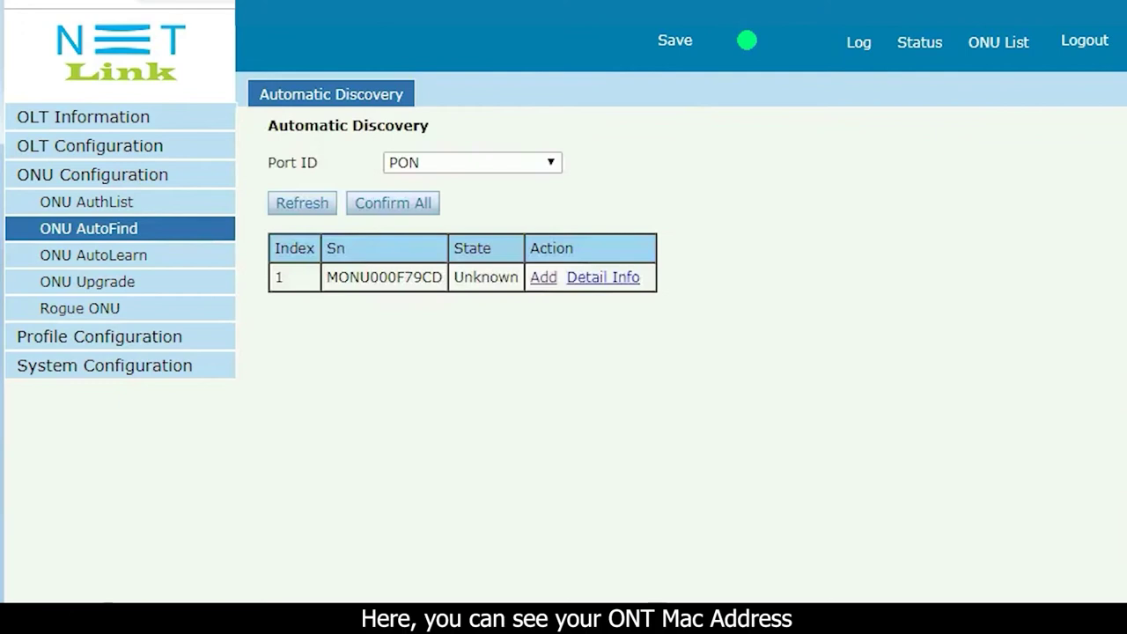
pyautogui.moveTo(338, 277); pyautogui.dragTo(646, 277)
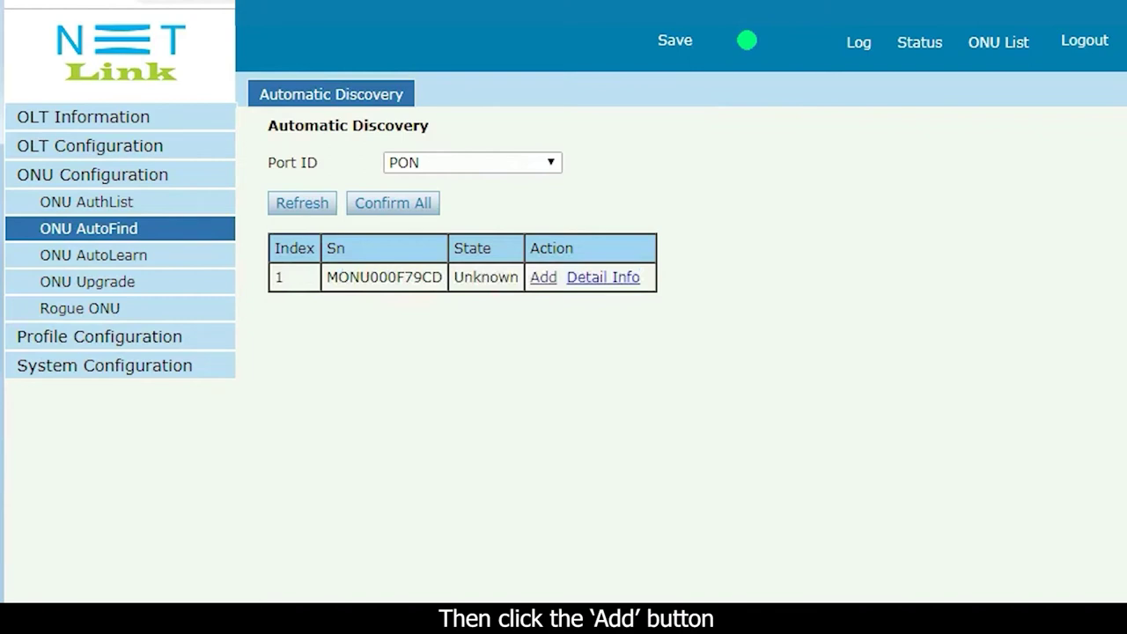
pyautogui.click(543, 276)
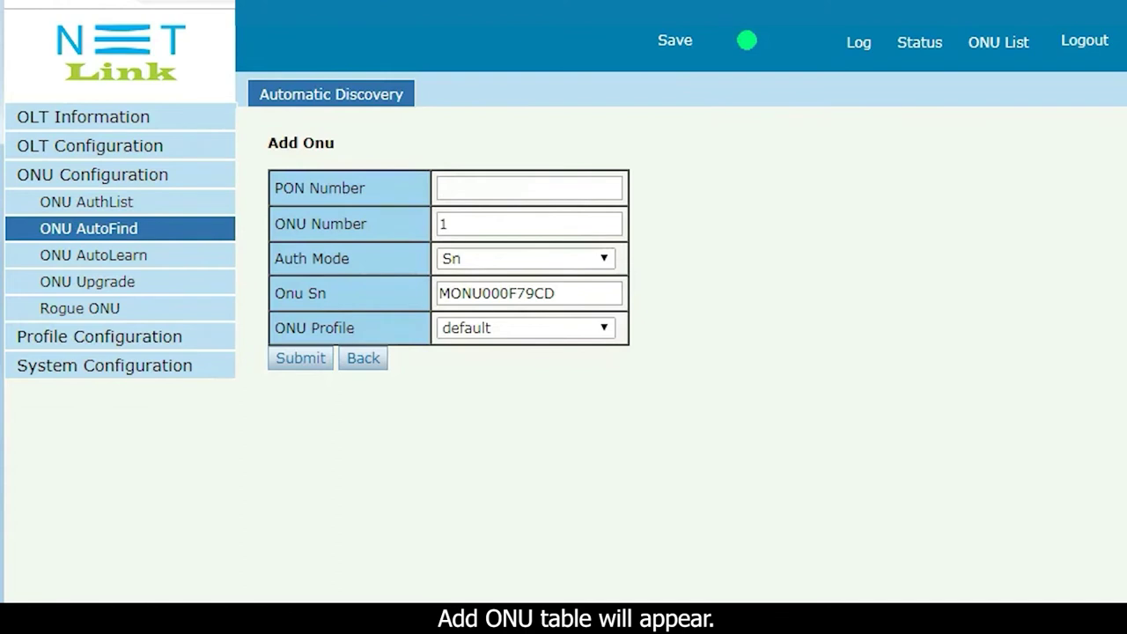
# Step: Register the ONU with ONU profile onu_profile_1, bringing the PON5 AuthList count to 1/1
pyautogui.click(525, 327)
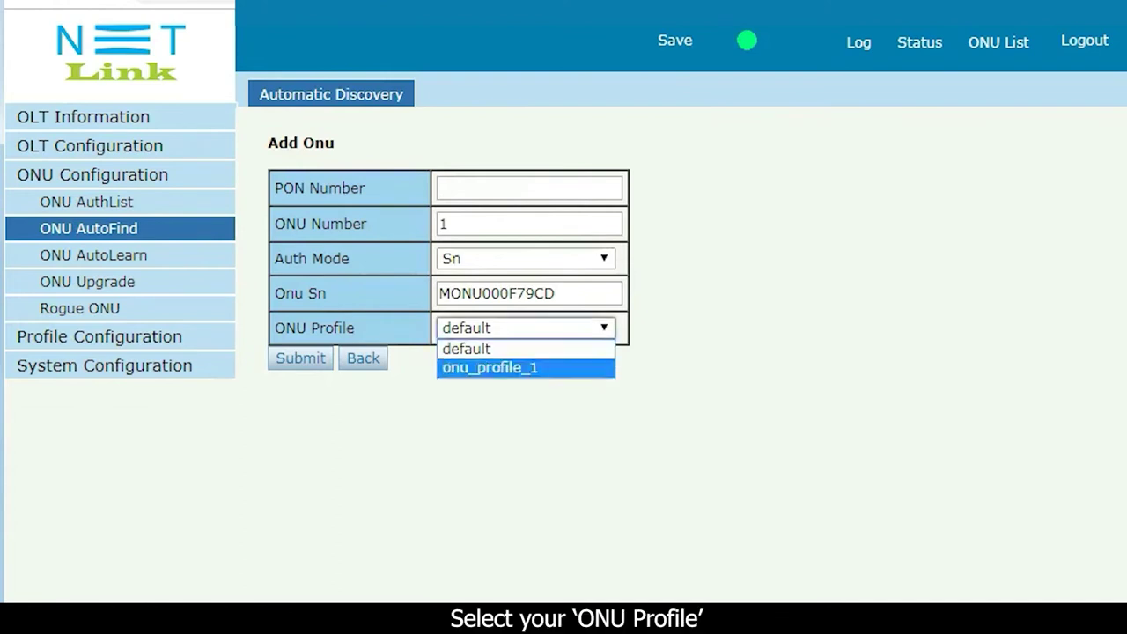
pyautogui.press('Return')
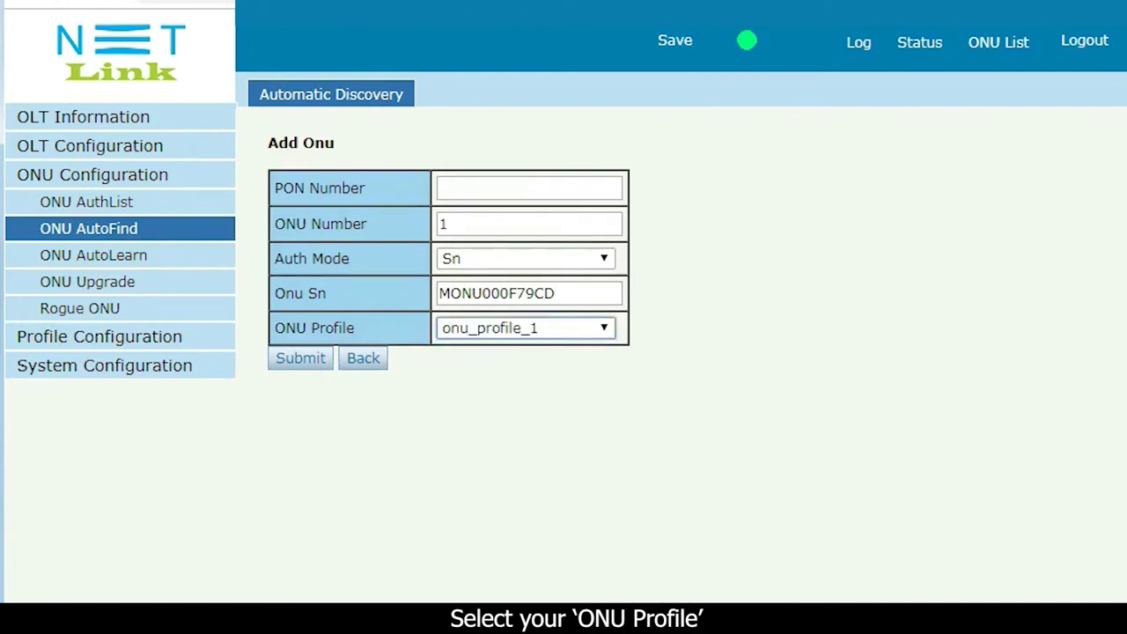
pyautogui.press('Tab')
pyautogui.press('Return')
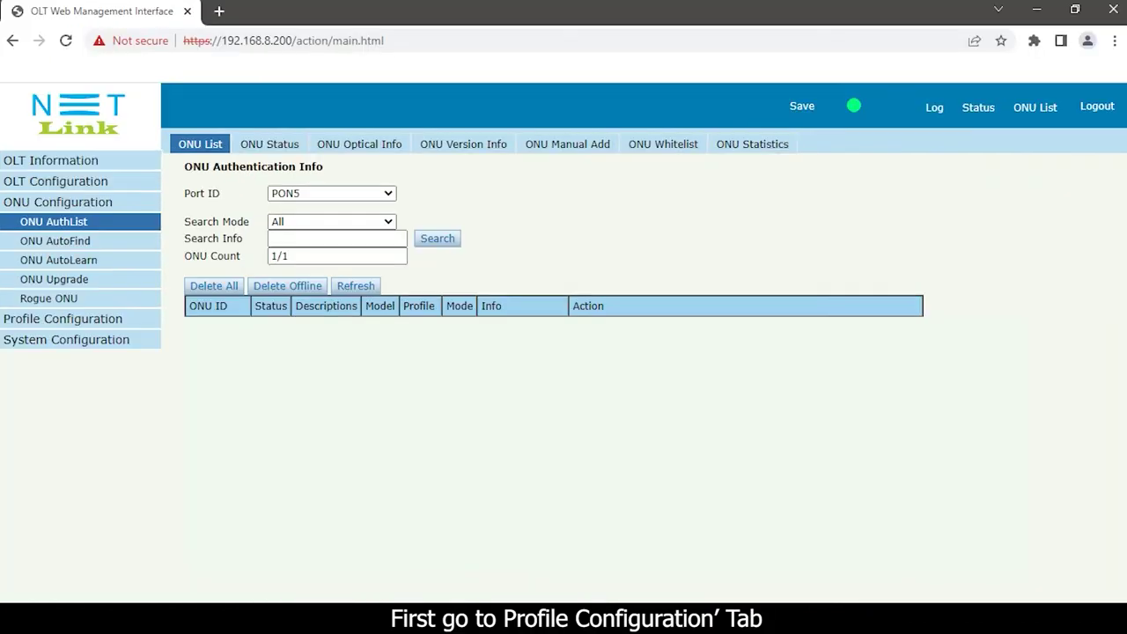
# Step: Open Bind Profile, select port PON5, and bring up the binding form for ONU 1
pyautogui.click(66, 317)
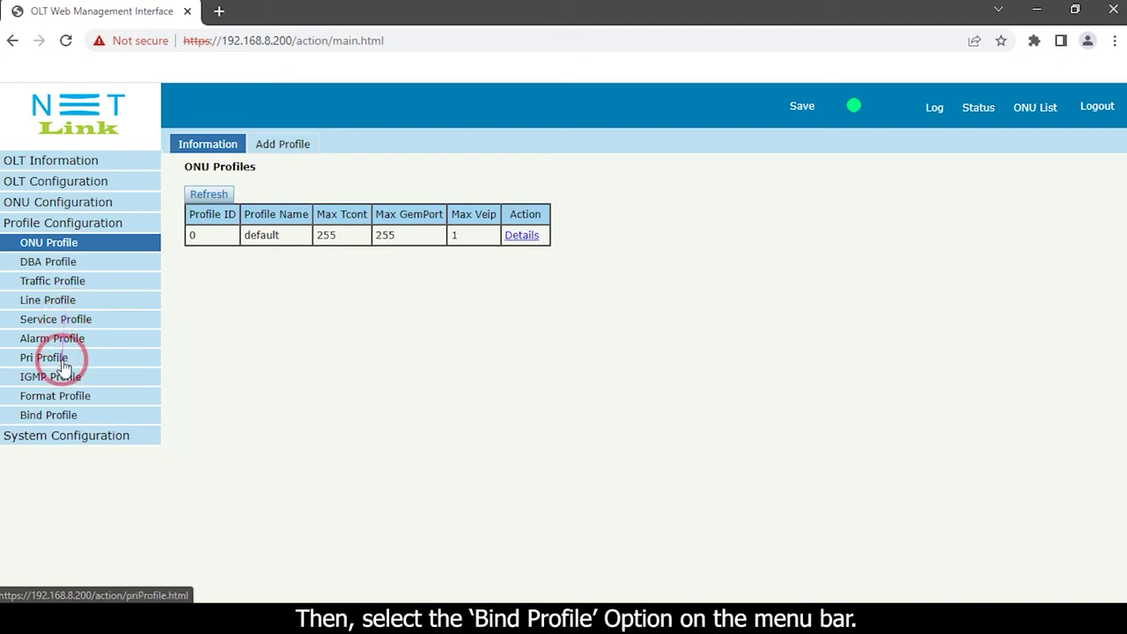
pyautogui.click(72, 405)
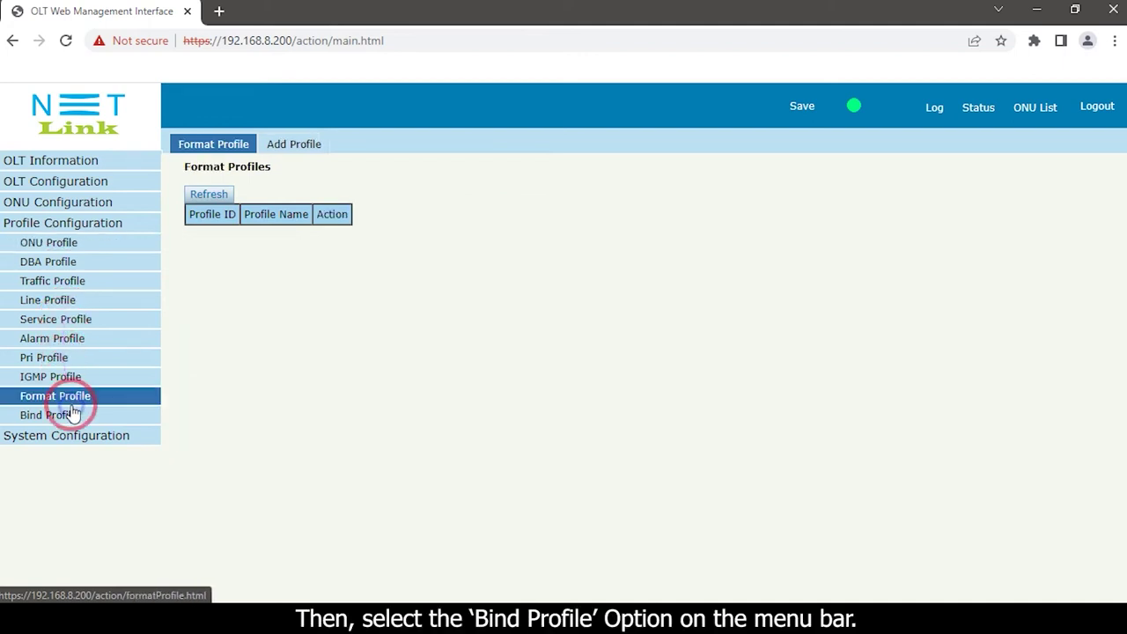
pyautogui.click(74, 415)
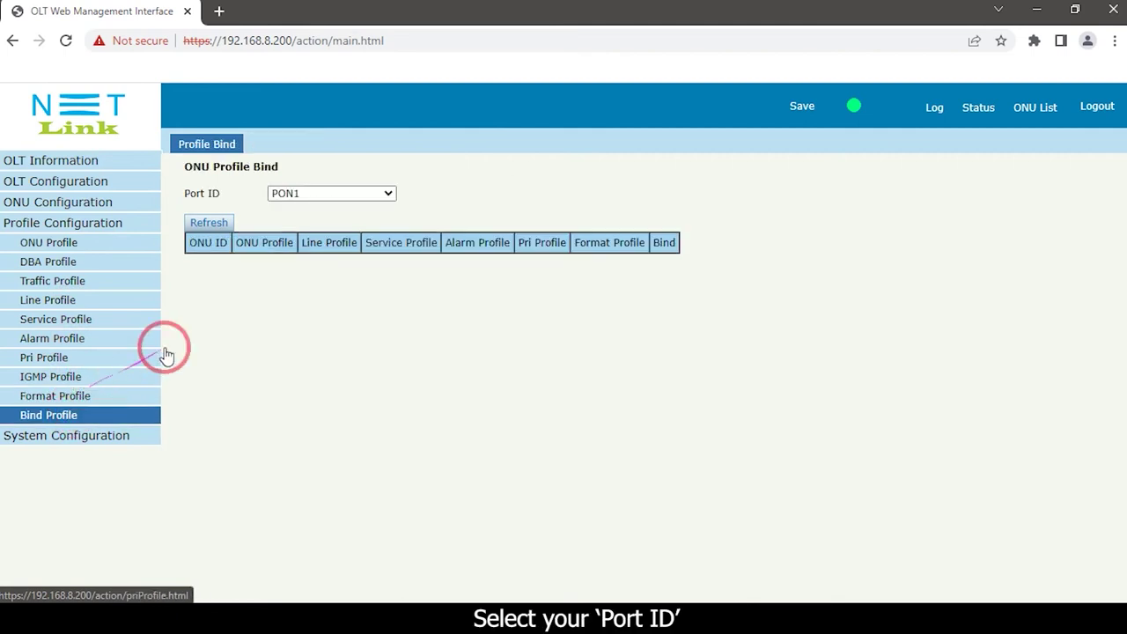
pyautogui.click(342, 192)
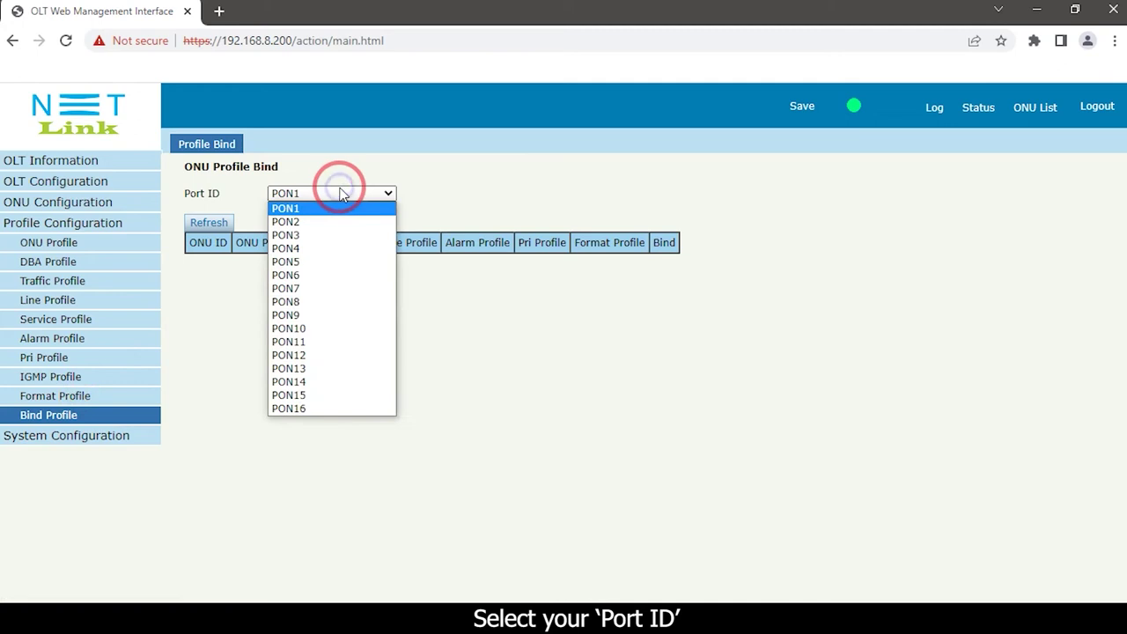
pyautogui.click(315, 261)
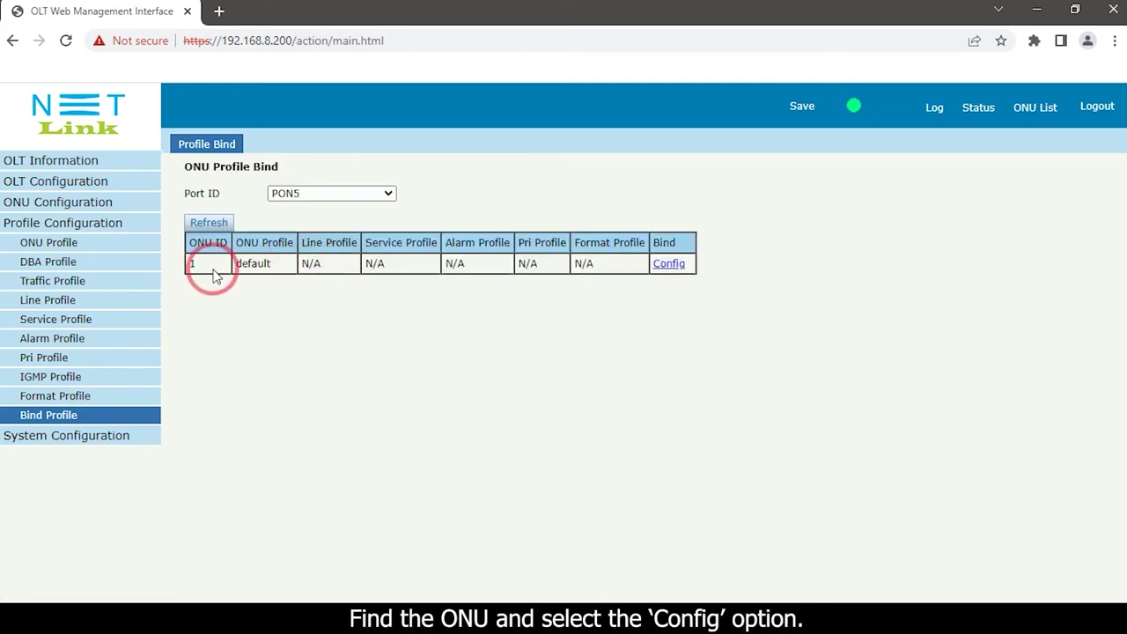
pyautogui.click(676, 263)
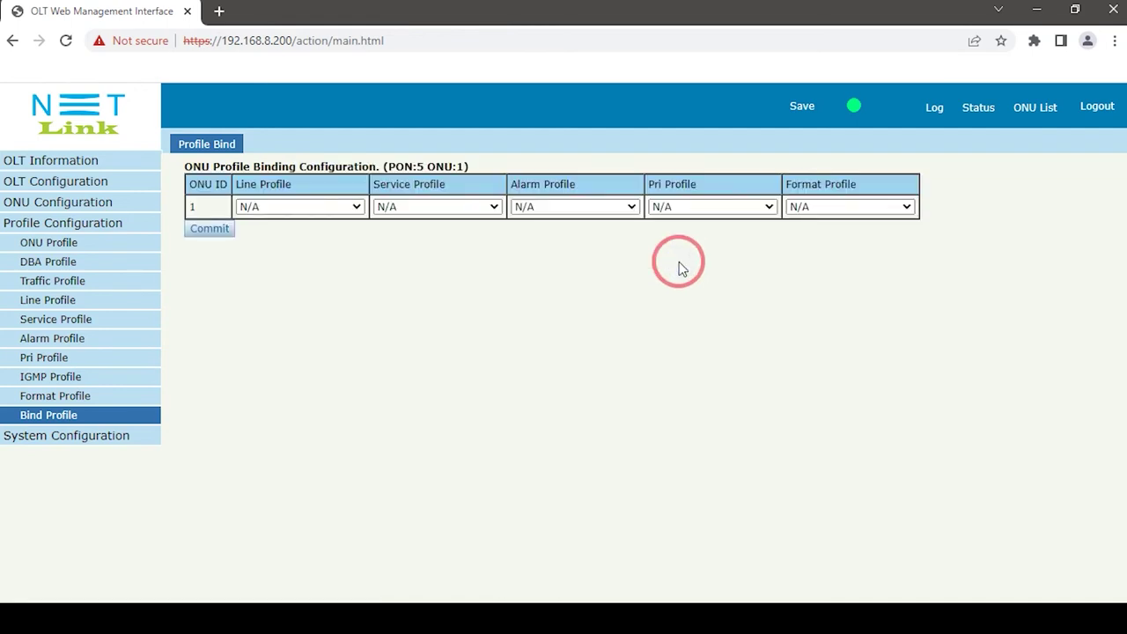
# Step: Bind line profile line_1 and service profile srv_1 to PON5 ONU 1, confirming both alerts
pyautogui.click(303, 209)
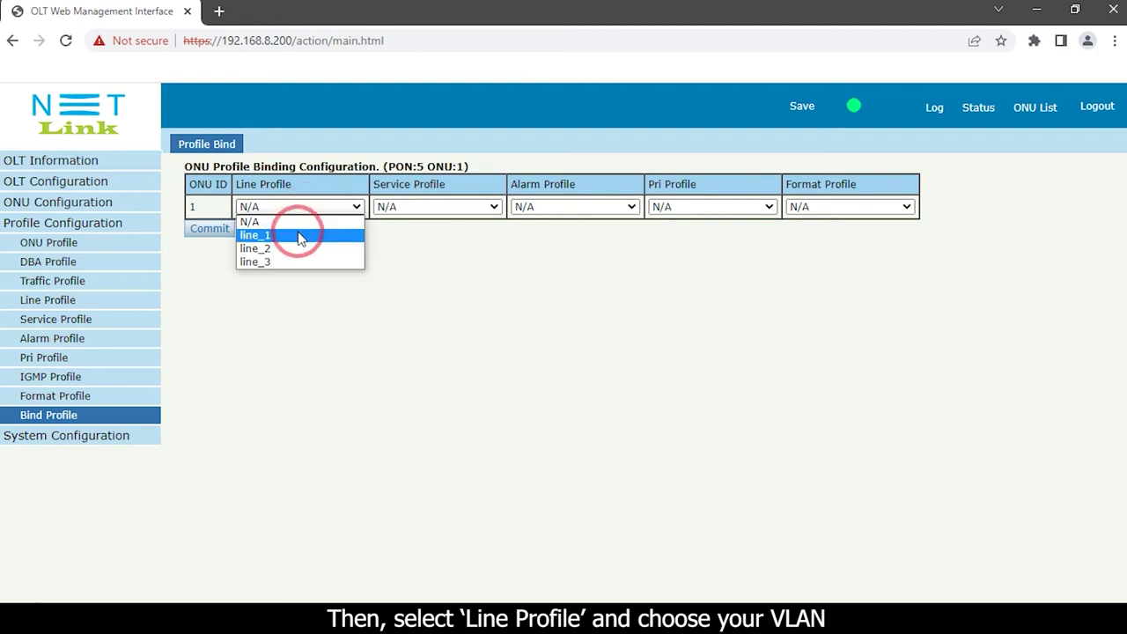
pyautogui.click(299, 236)
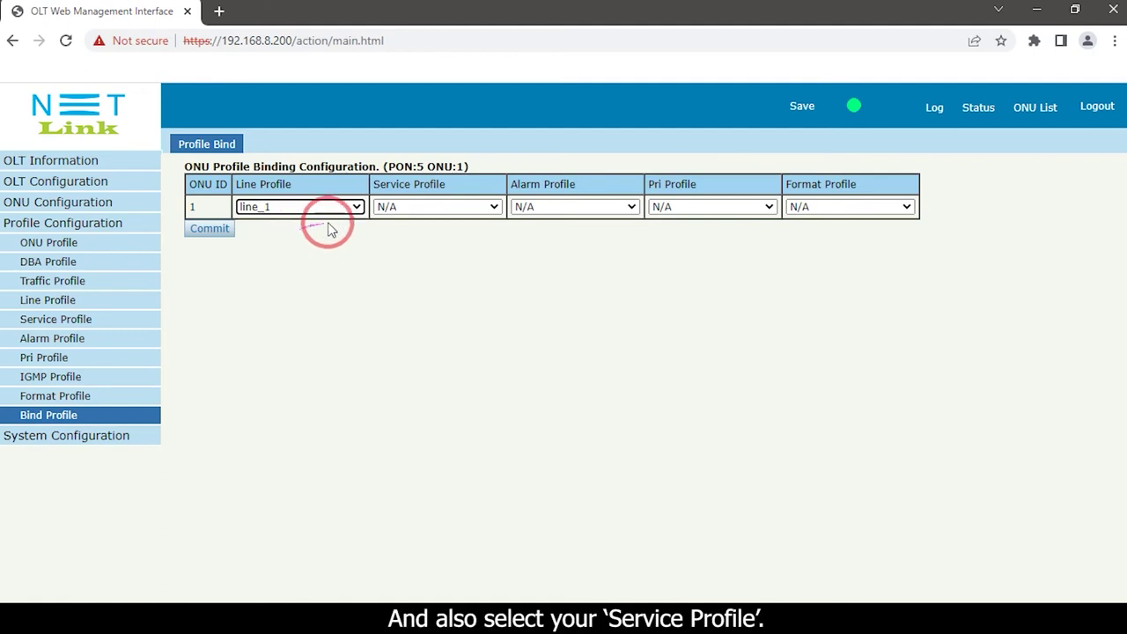
pyautogui.click(390, 208)
pyautogui.click(403, 237)
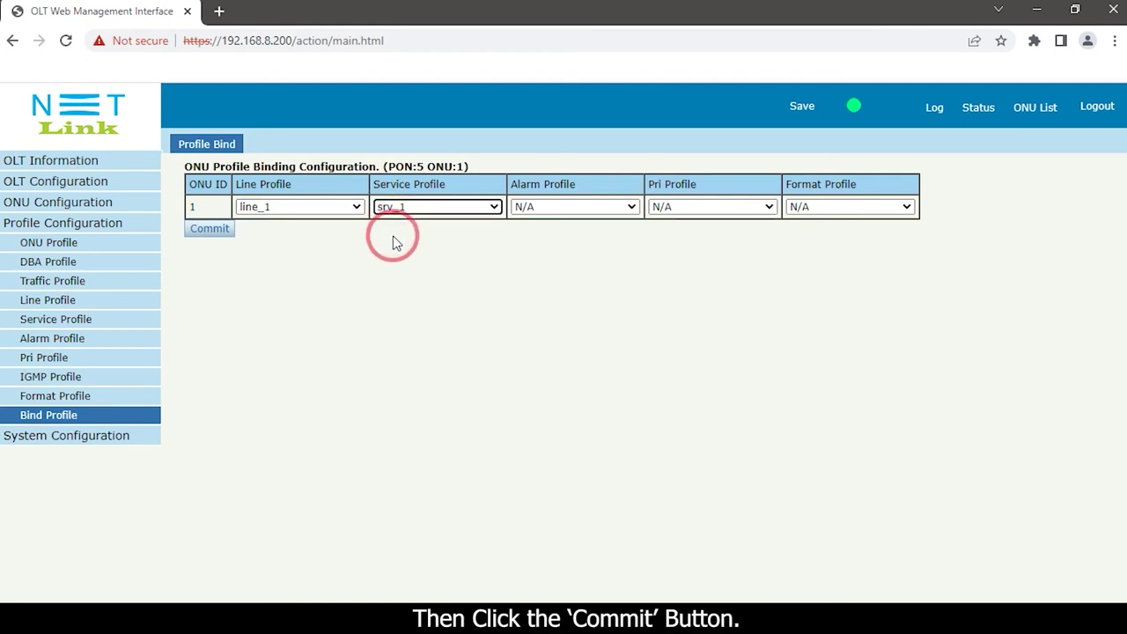
pyautogui.click(220, 236)
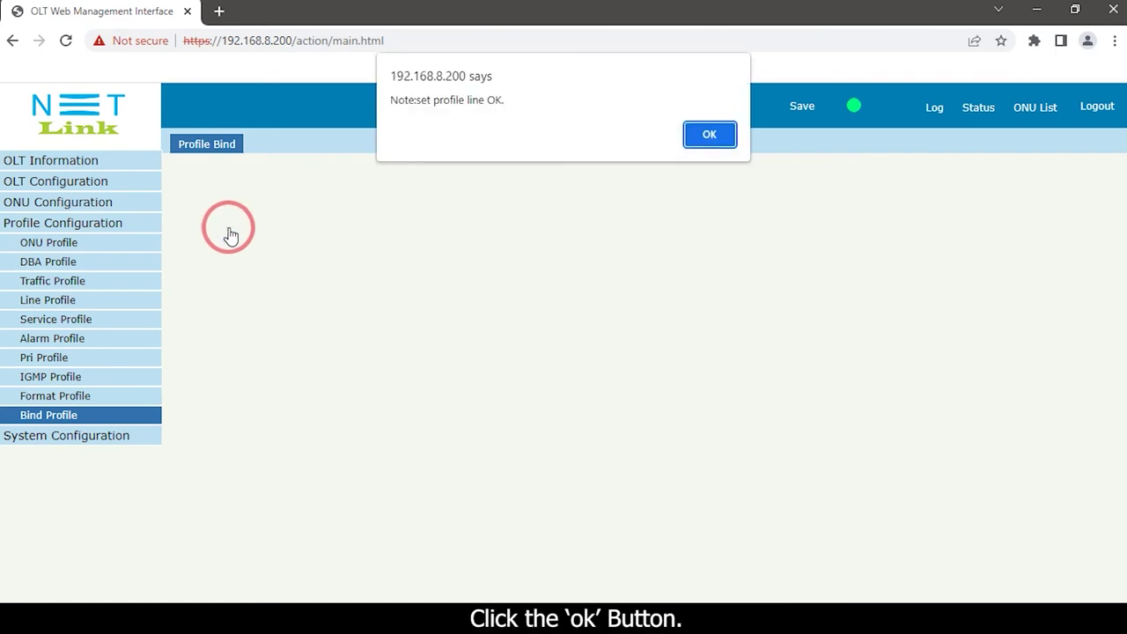
pyautogui.click(710, 134)
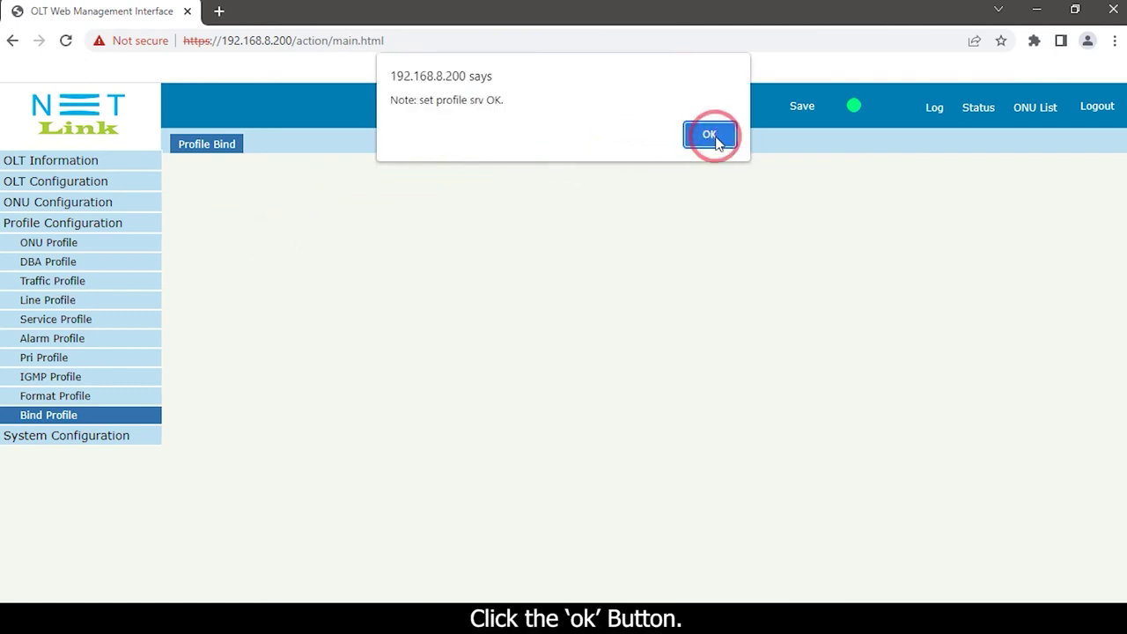
pyautogui.click(713, 137)
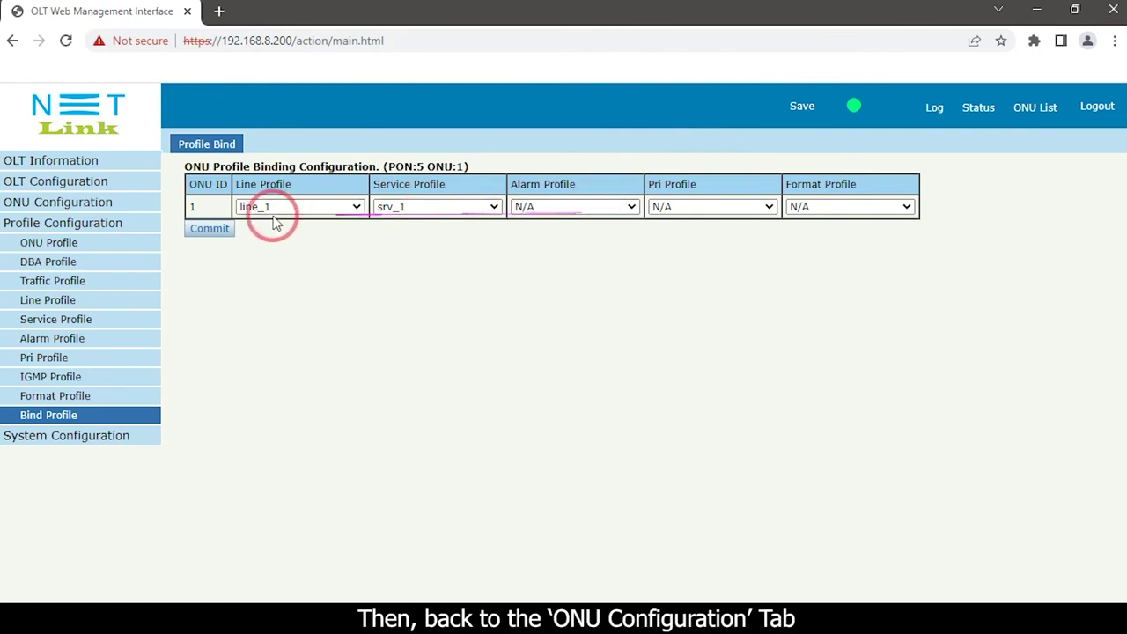
# Step: Show the PON5 ONU AuthList with GPON0/5:1 (H225) online, then view Device Status
pyautogui.click(75, 203)
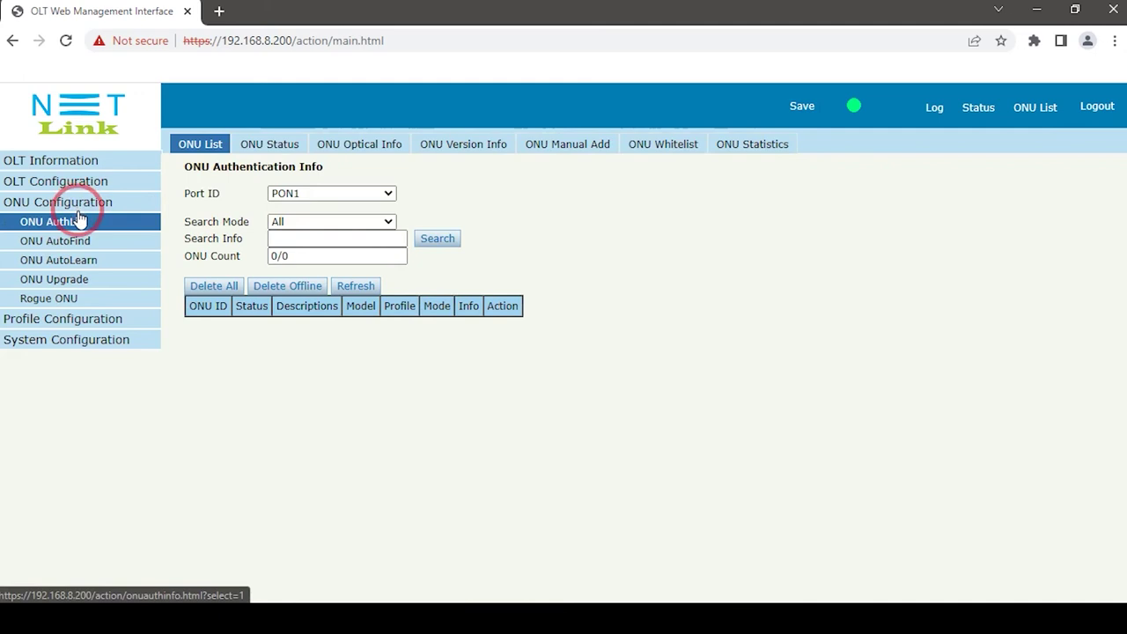
pyautogui.click(81, 202)
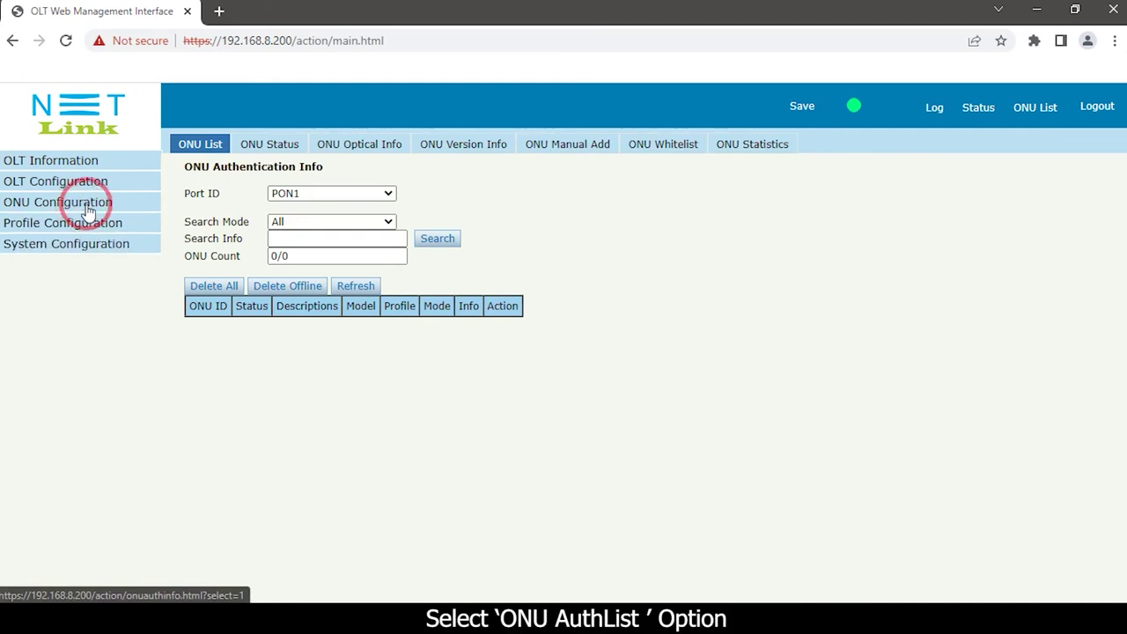
pyautogui.click(88, 208)
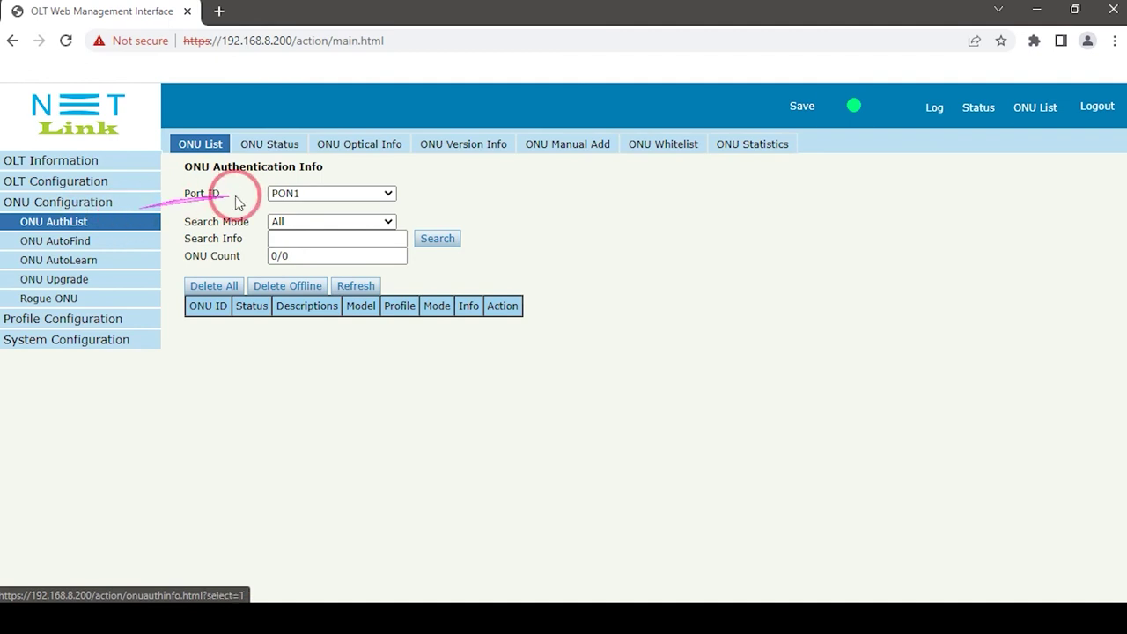
pyautogui.click(299, 194)
pyautogui.click(310, 261)
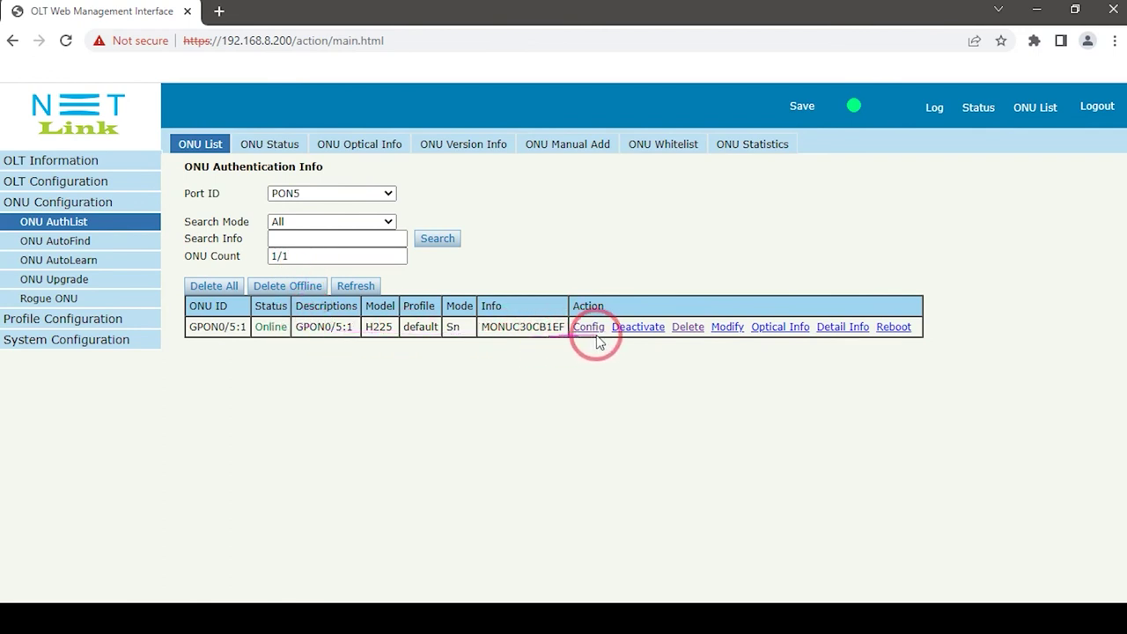
pyautogui.click(45, 162)
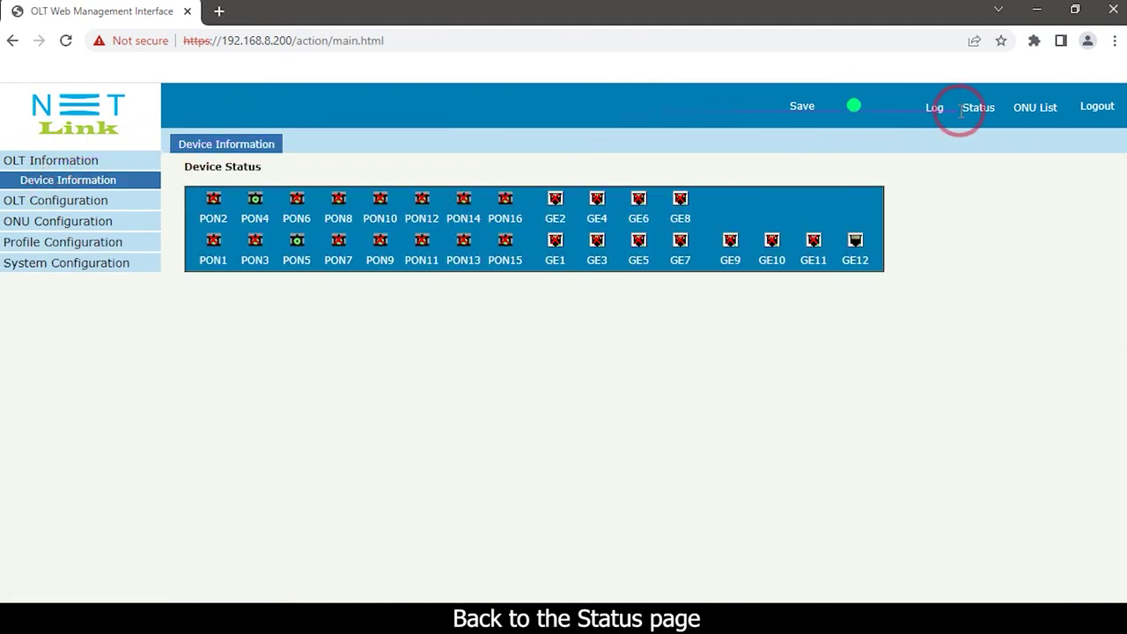